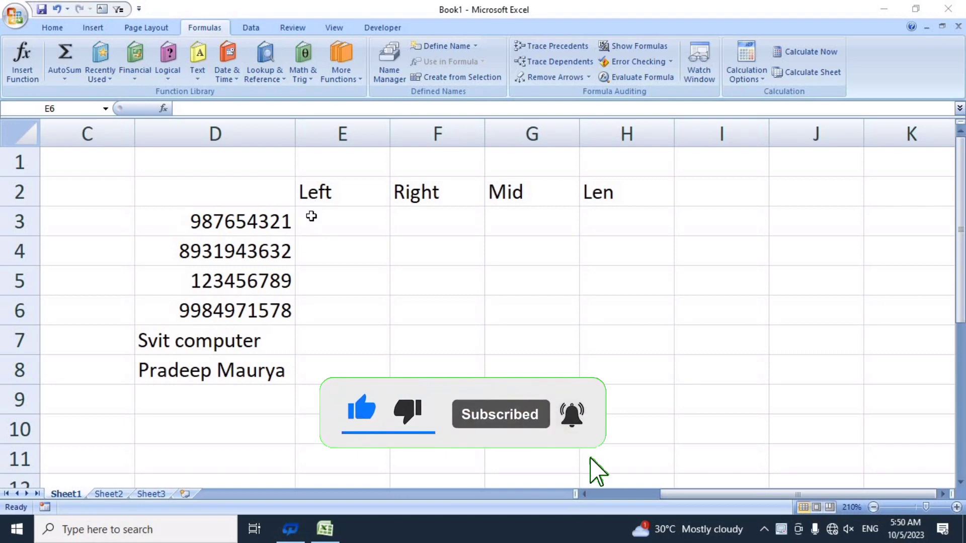
Step: Enter =LEFT(D3,5) in E3 and fill it to E6, giving 98765, 89319, 12345, 99849
click(311, 216)
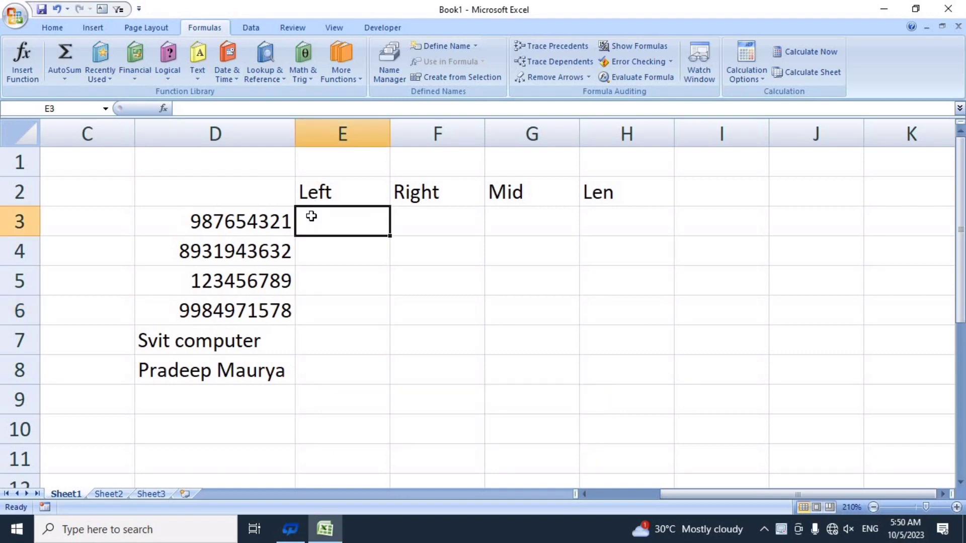
text(=l)
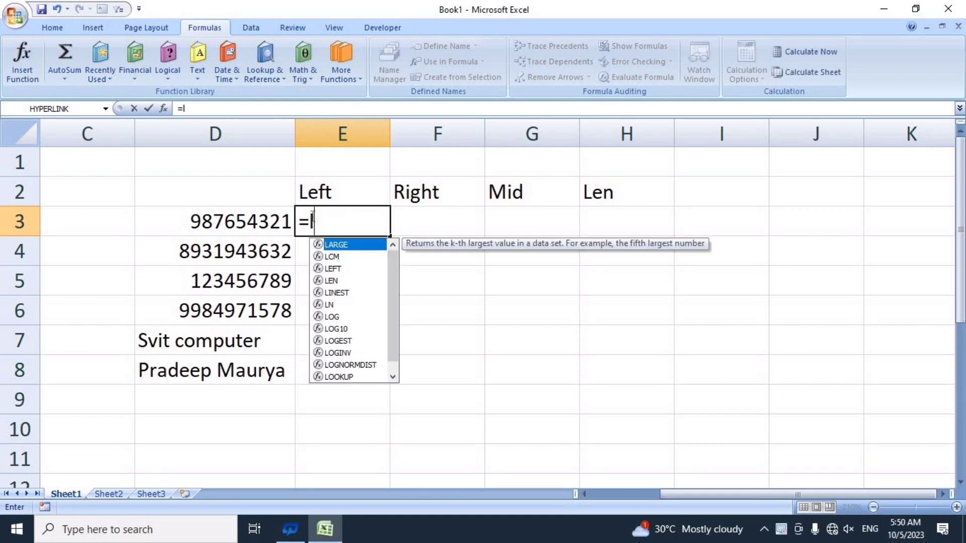
text(eft)
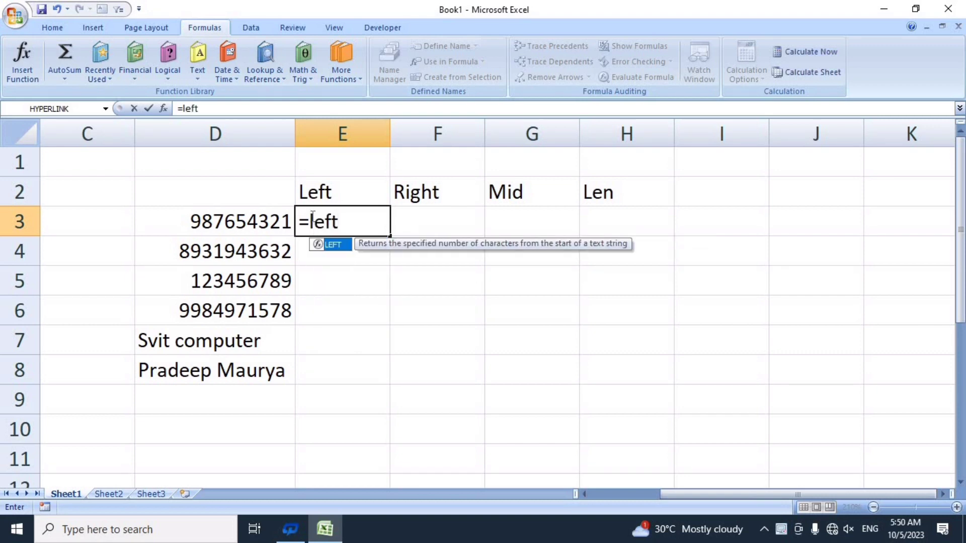
key(Tab)
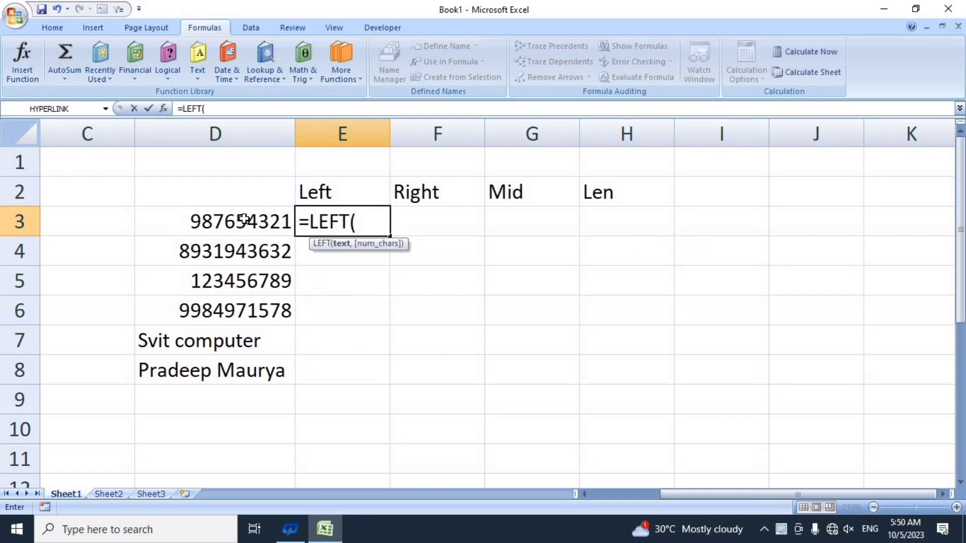
click(244, 220)
text(,)
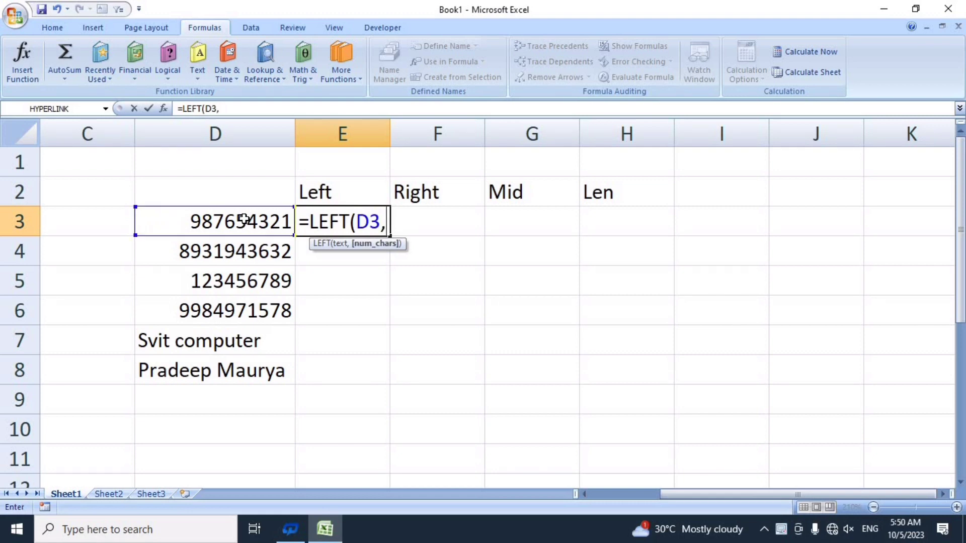
text(5)
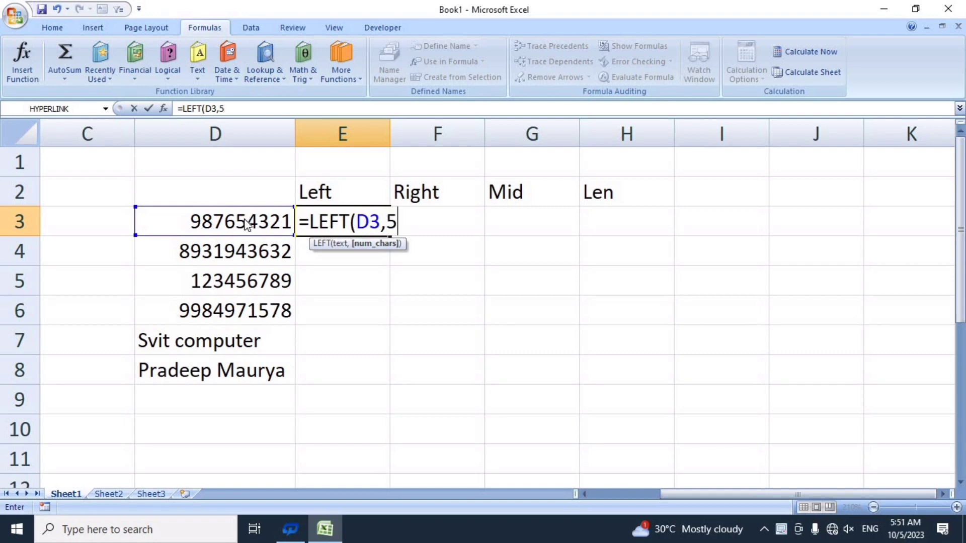
text())
key(Return)
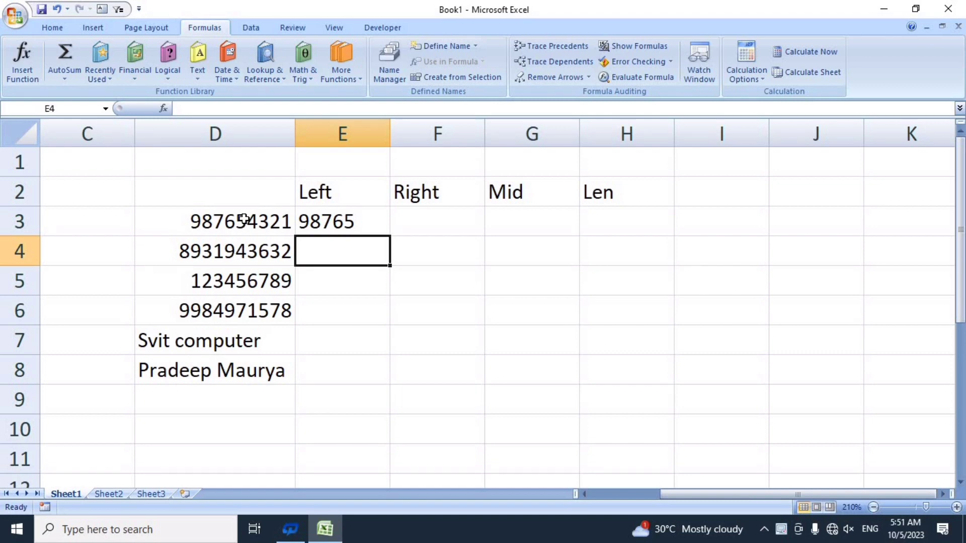
click(348, 220)
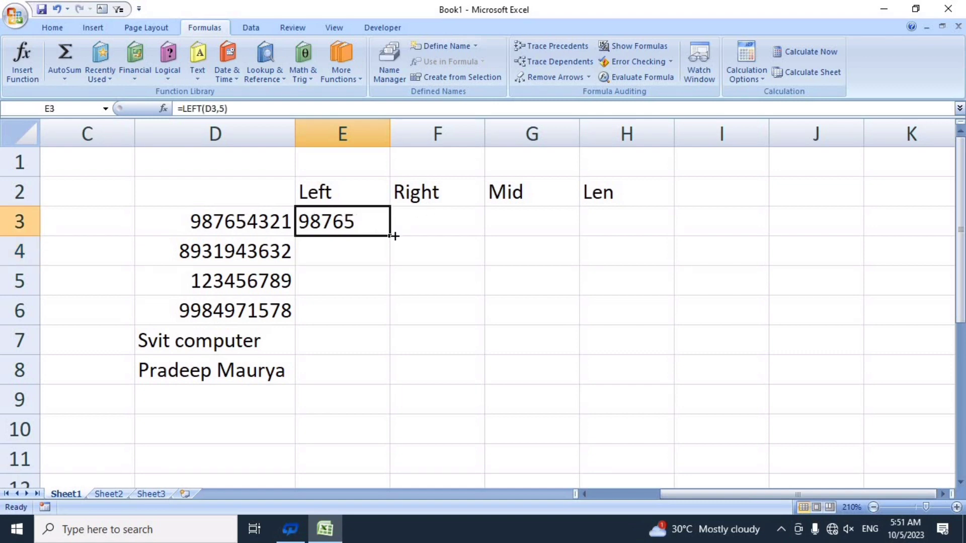
drag(390, 237, 374, 316)
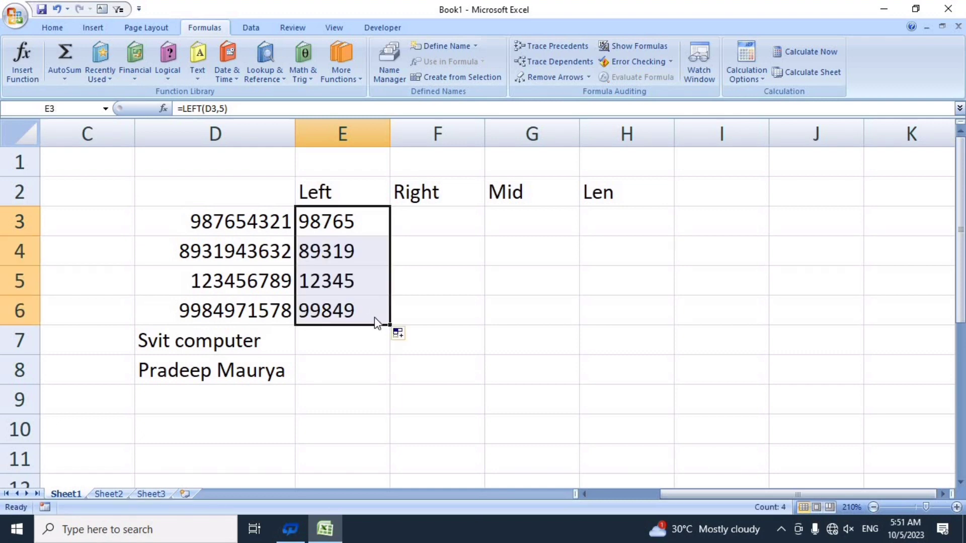
click(429, 217)
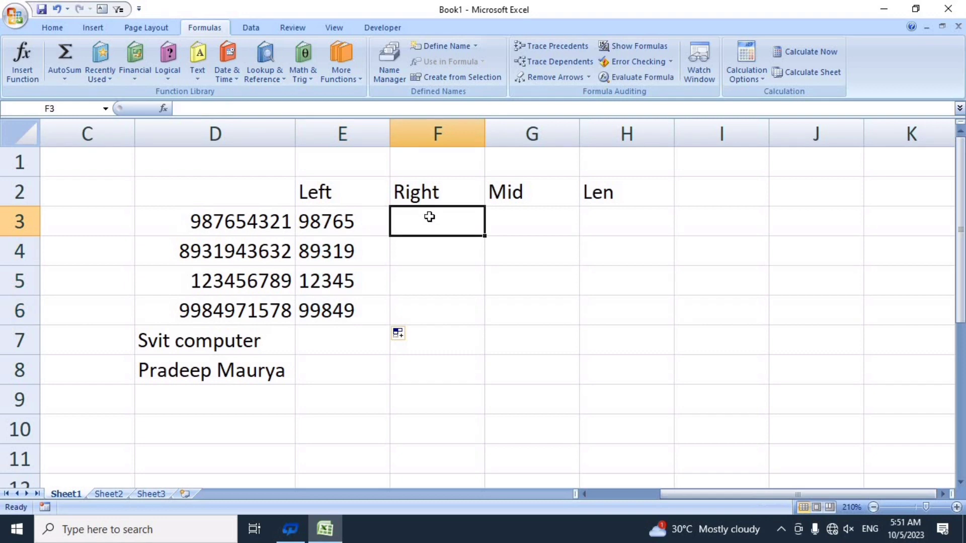
Step: Enter =RIGHT(D3,4) in F3 and fill it to F6, giving 4321, 3632, 6789, 1578
text(=)
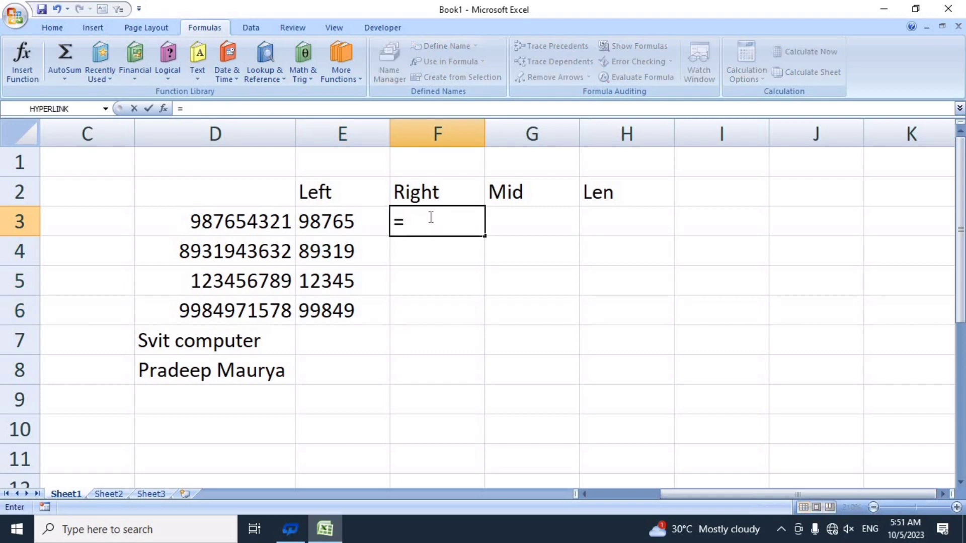
text(ri)
key(Tab)
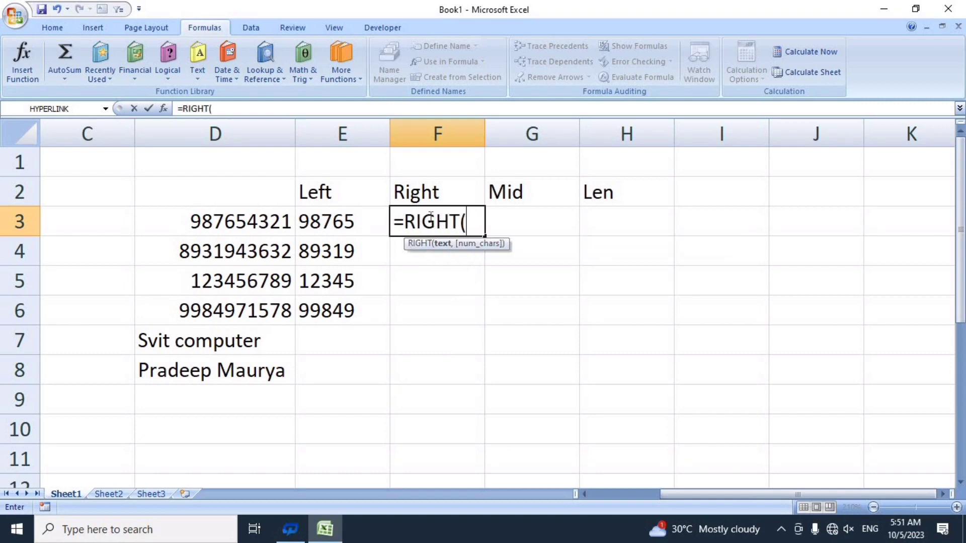
click(229, 223)
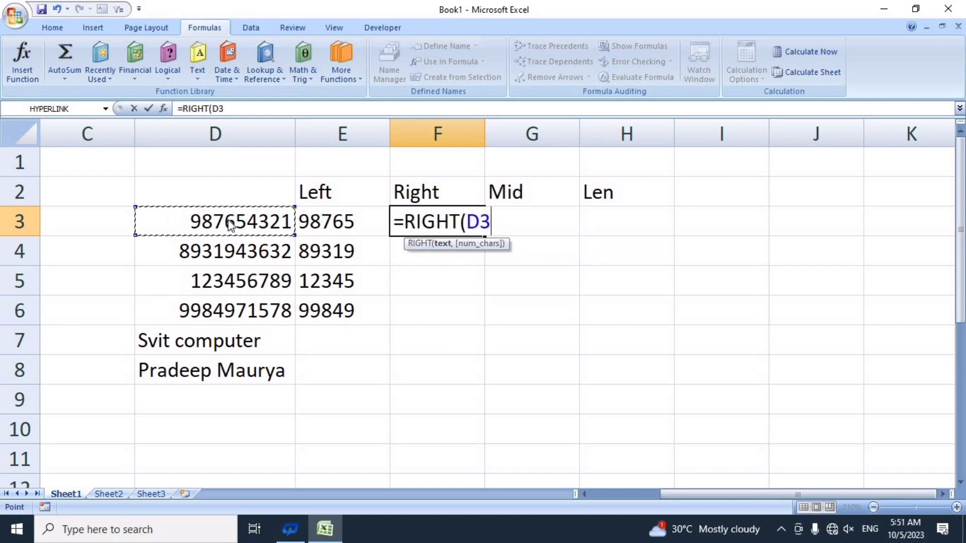
text(,)
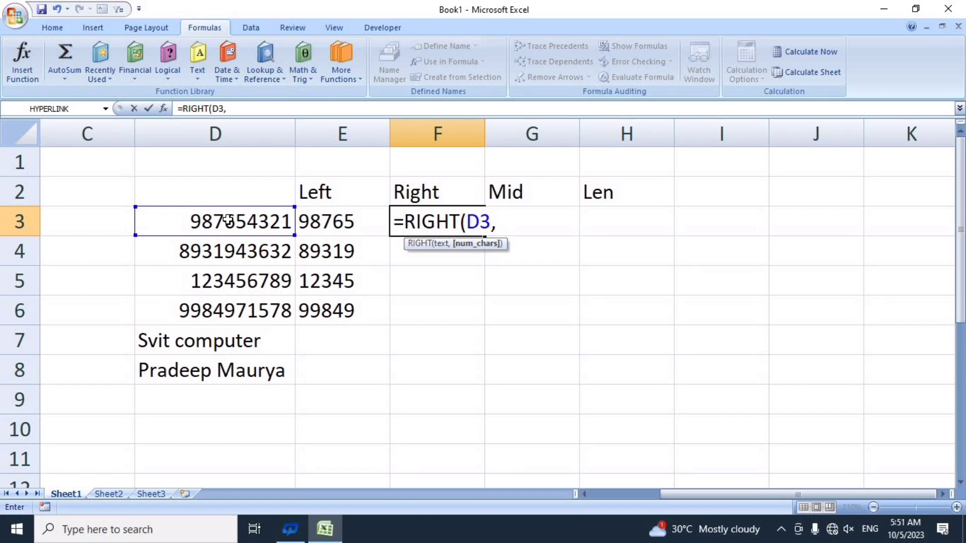
text(5)
key(BackSpace)
text(4)
text())
key(Return)
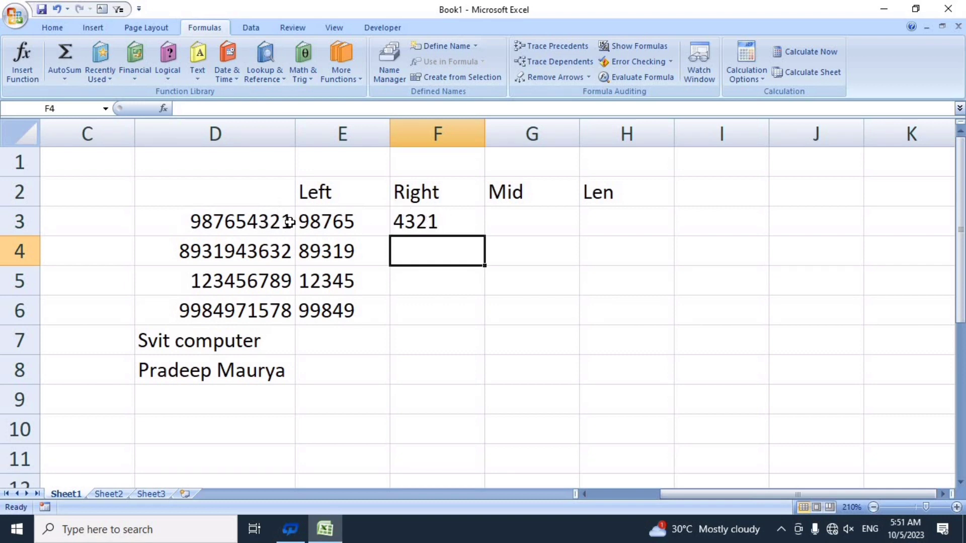
click(448, 224)
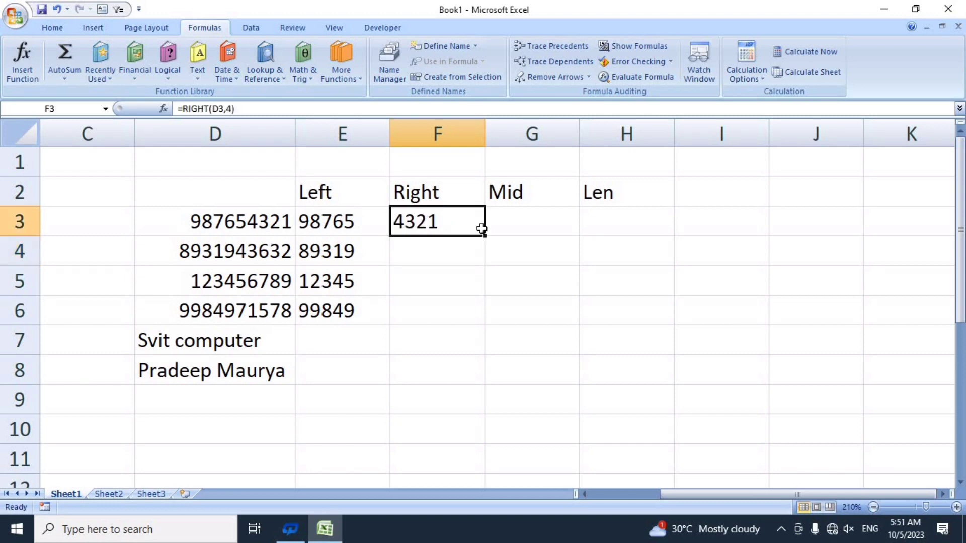
drag(486, 237, 473, 315)
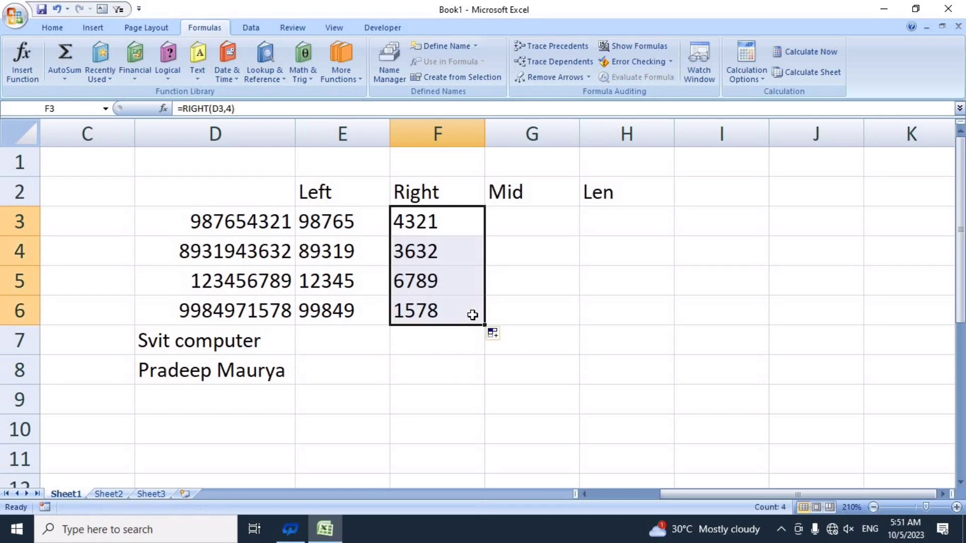
Step: Enter =MID(D3,4,5) in G3 and fill it to G6, giving 65432, 19436, 45678, 49715
click(515, 219)
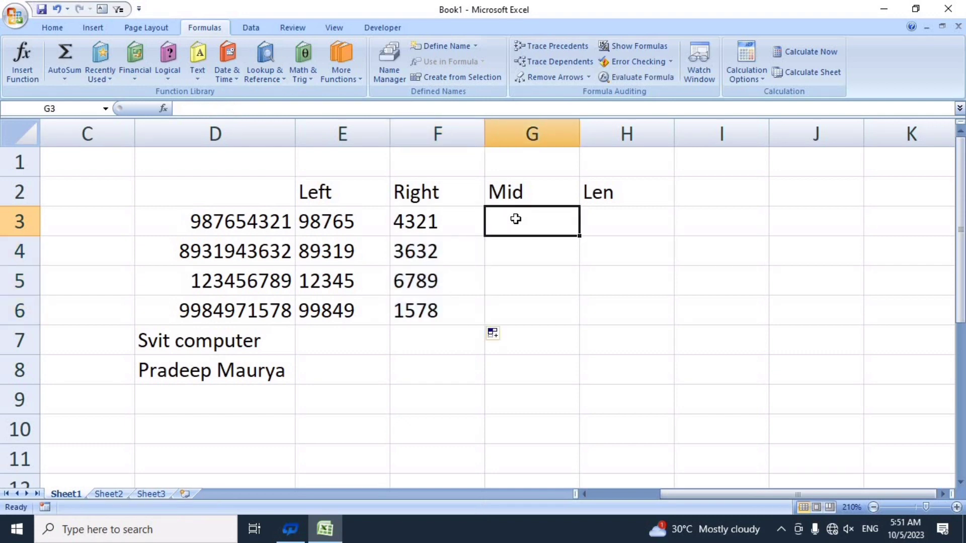
text(=mi)
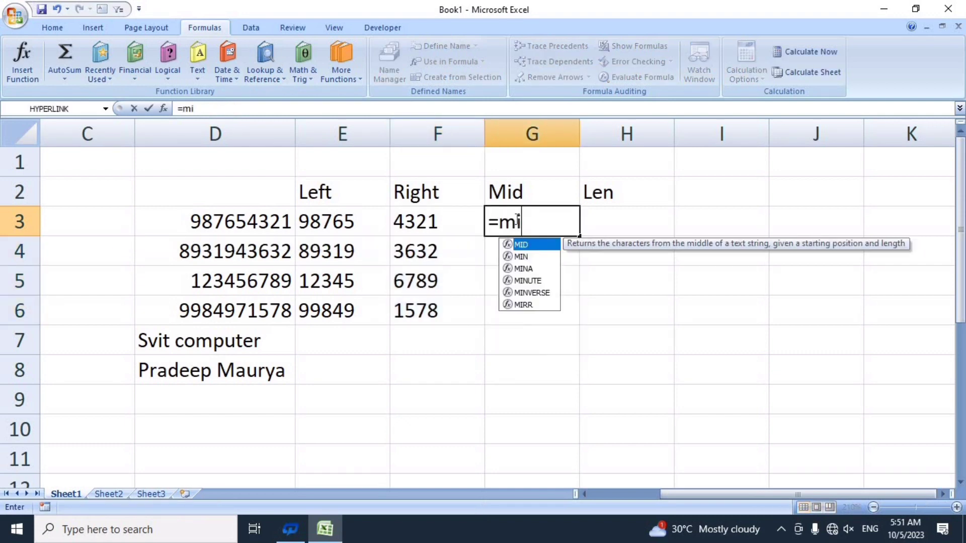
text(d)
key(Tab)
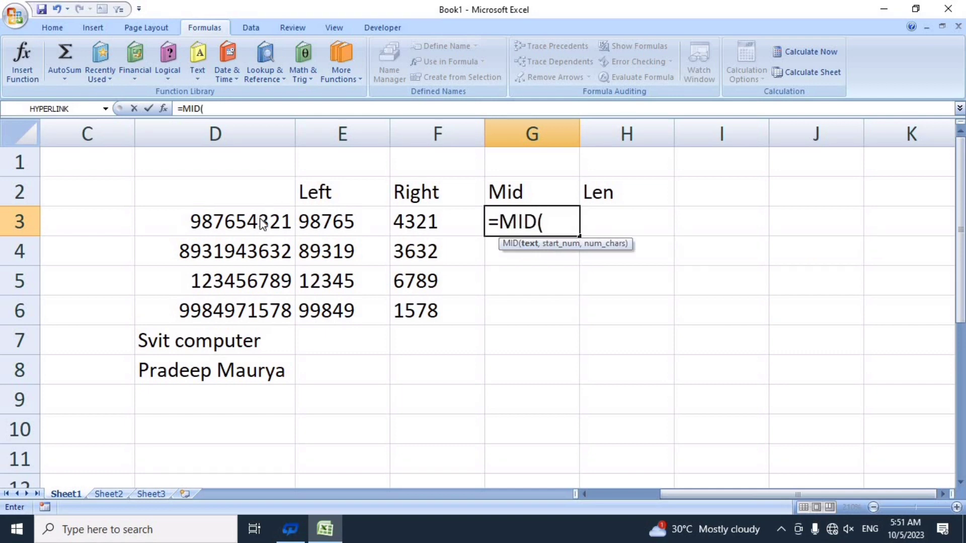
click(256, 220)
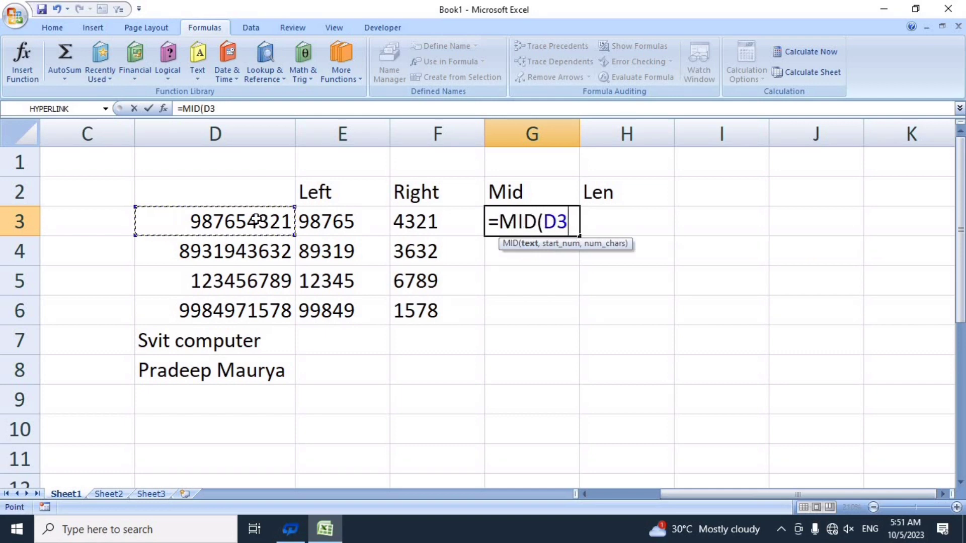
text(,)
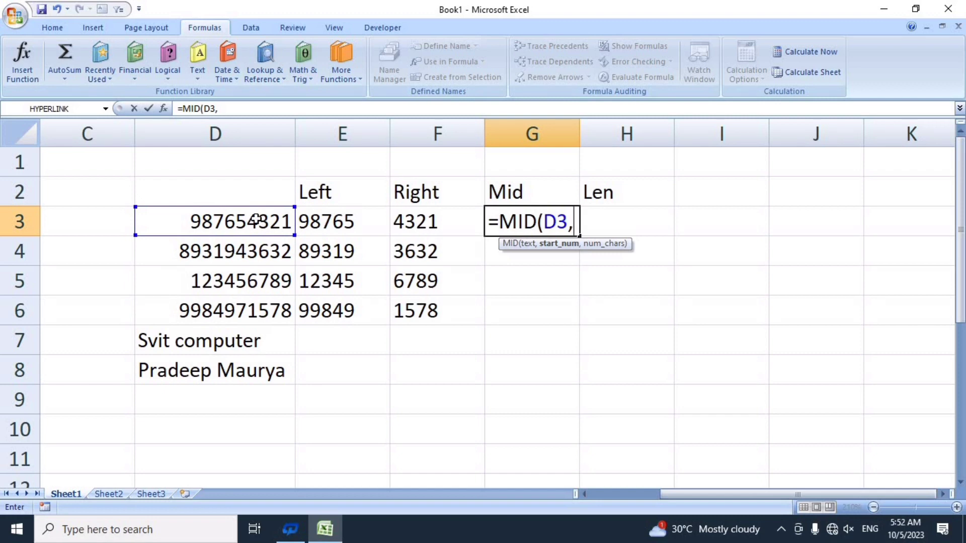
text(4)
text(,)
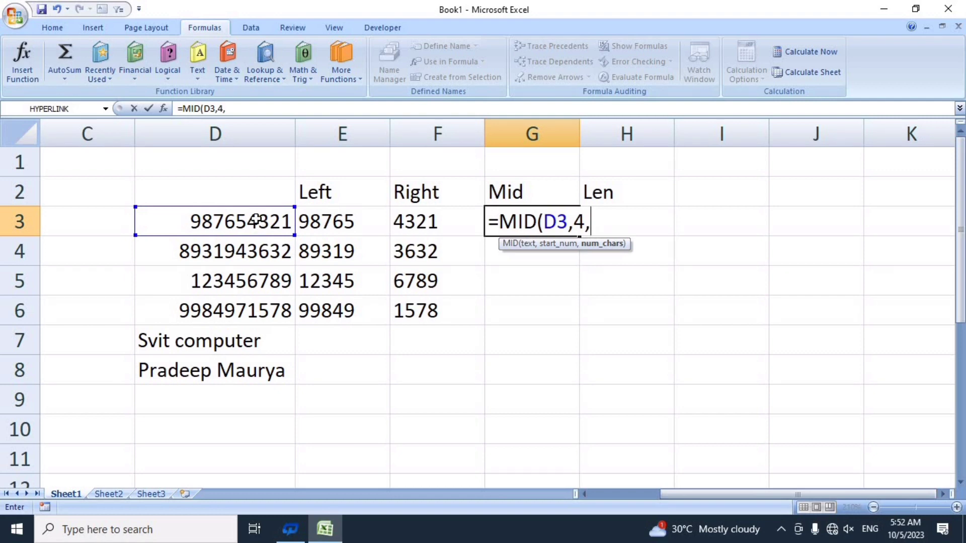
text(5)
text())
key(Return)
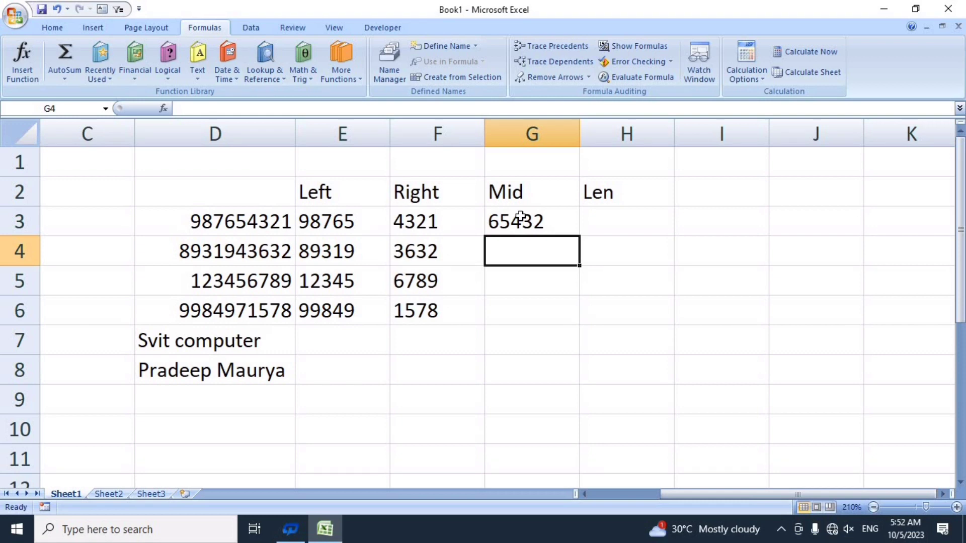
click(525, 221)
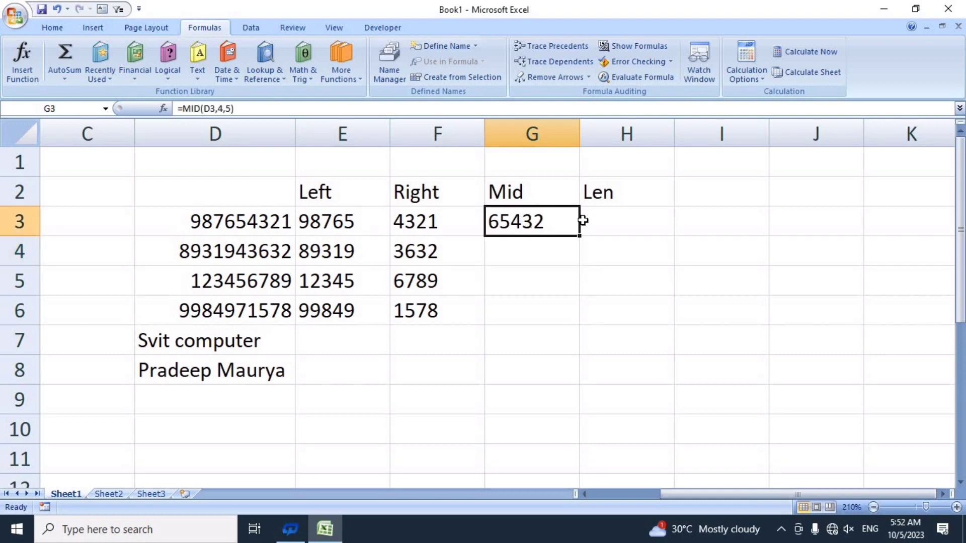
drag(580, 236, 568, 316)
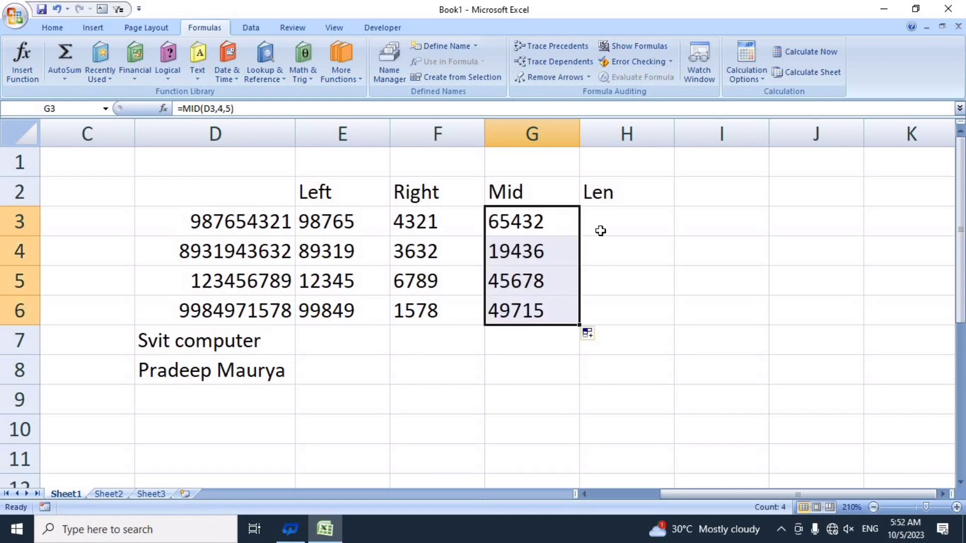
Step: Enter =LEN(D3) in H3 to count the characters of D3
click(600, 223)
text(=)
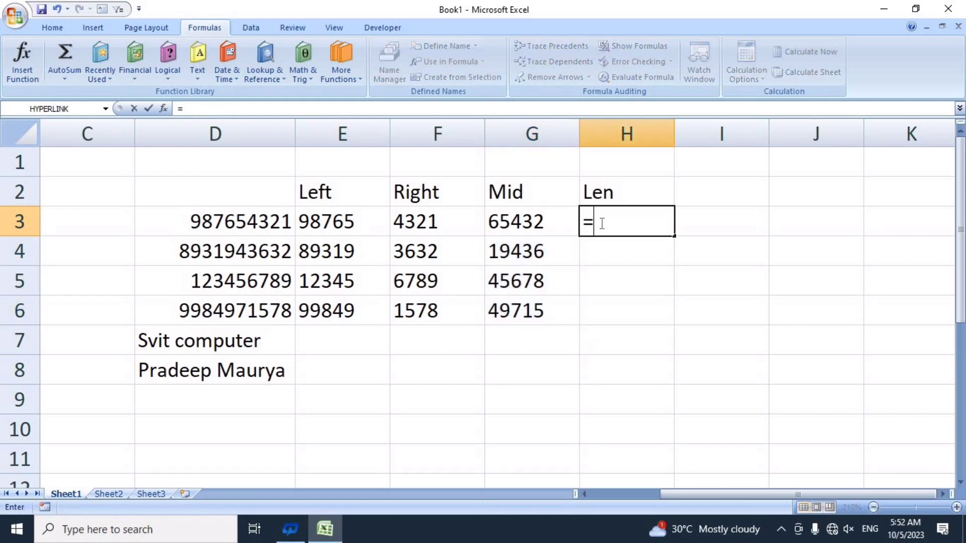
text(le)
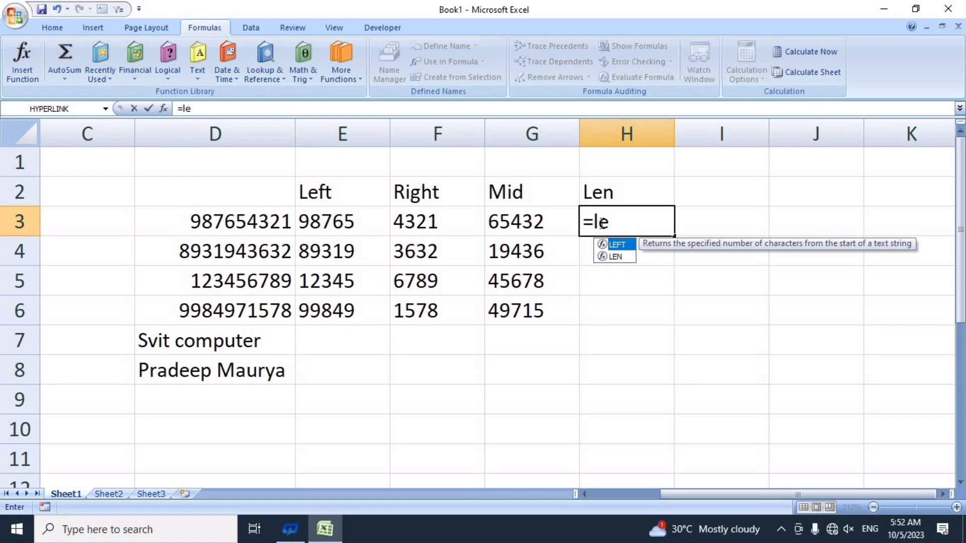
text(n)
key(Tab)
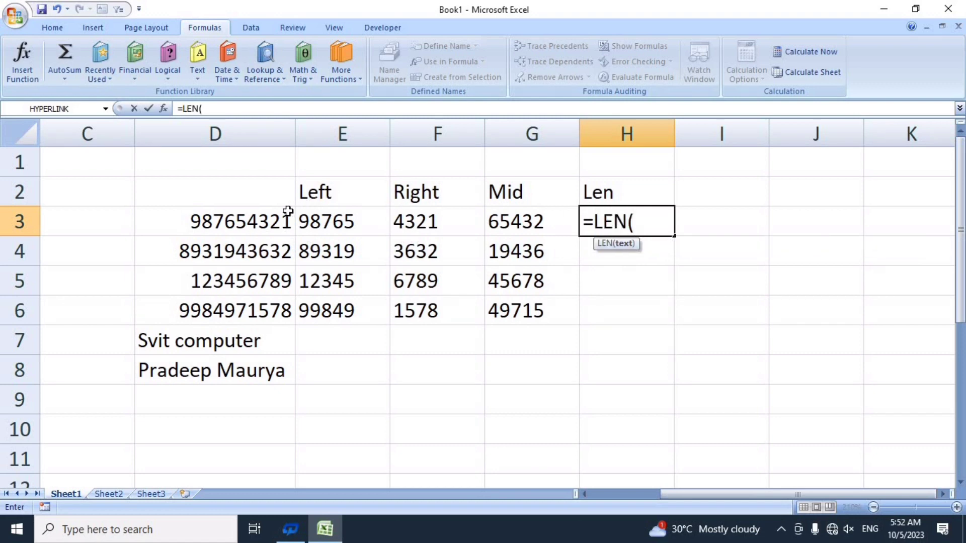
click(257, 221)
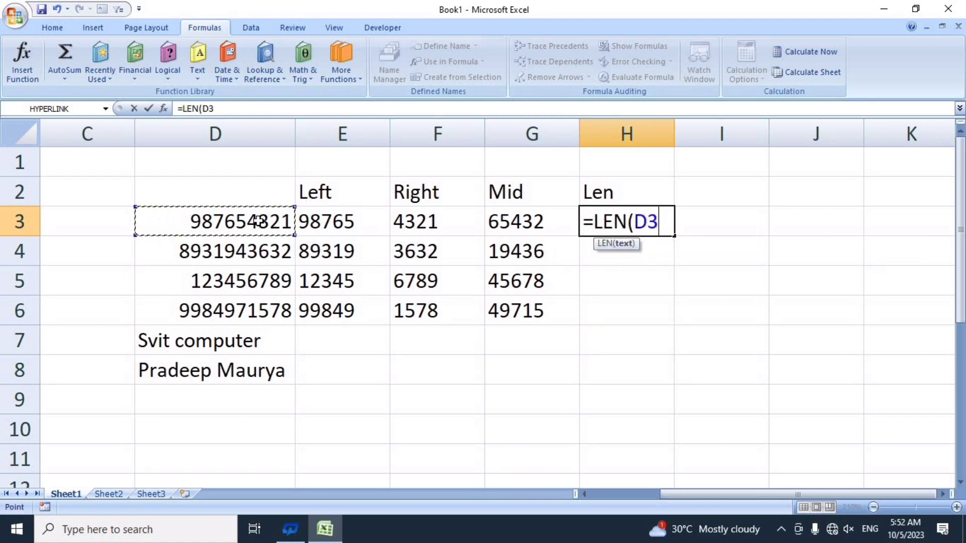
text())
key(Return)
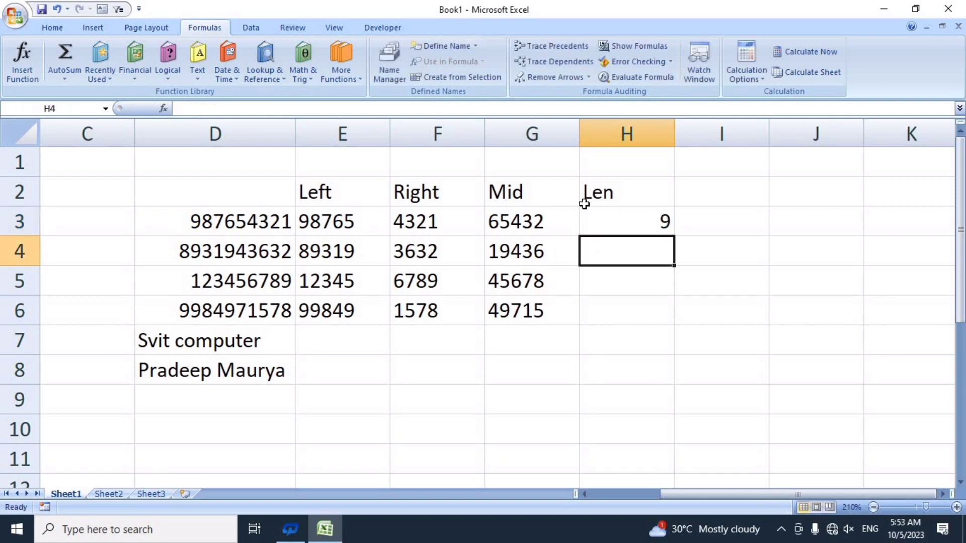
Step: Copy the LEN formula down through H8, giving 9, 10, 9, 10, 13, 14
click(653, 222)
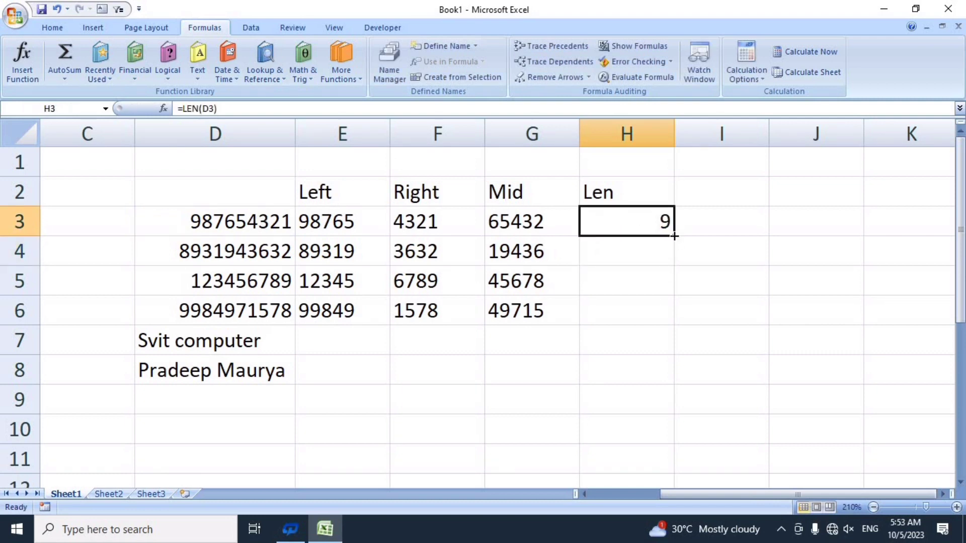
drag(674, 236, 664, 314)
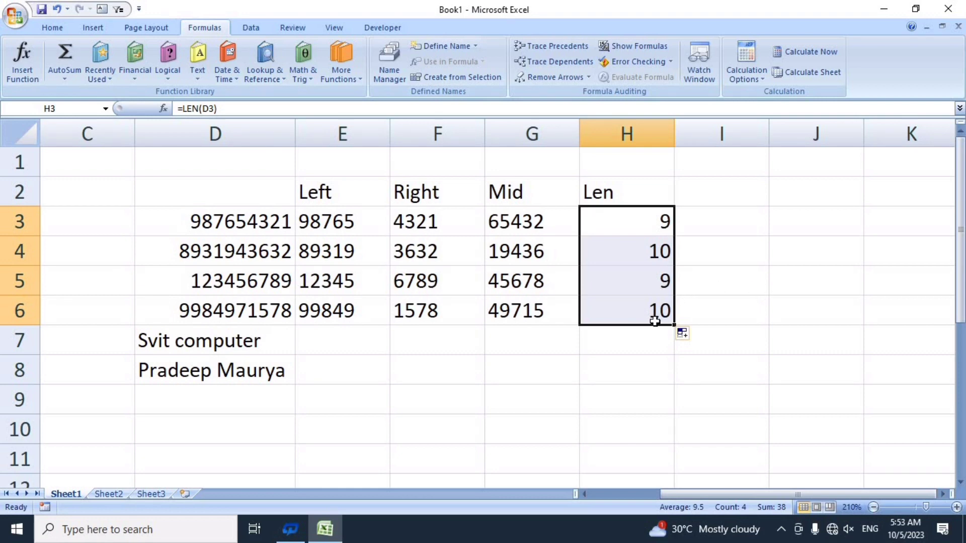
click(657, 349)
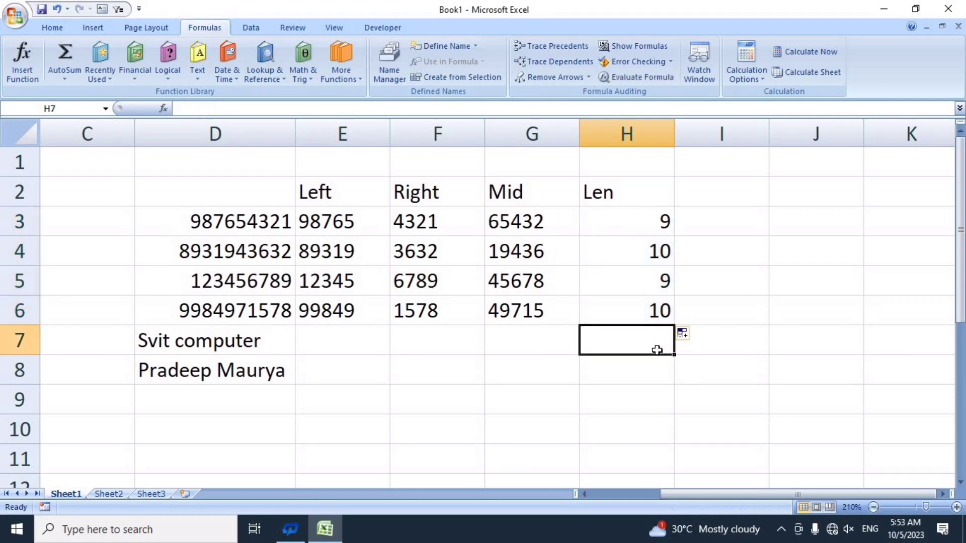
click(652, 309)
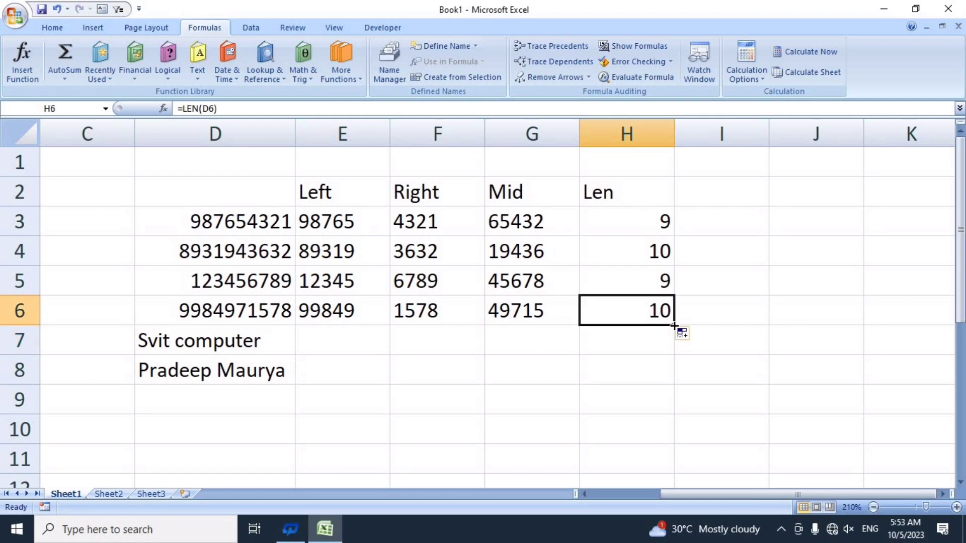
drag(674, 326, 672, 374)
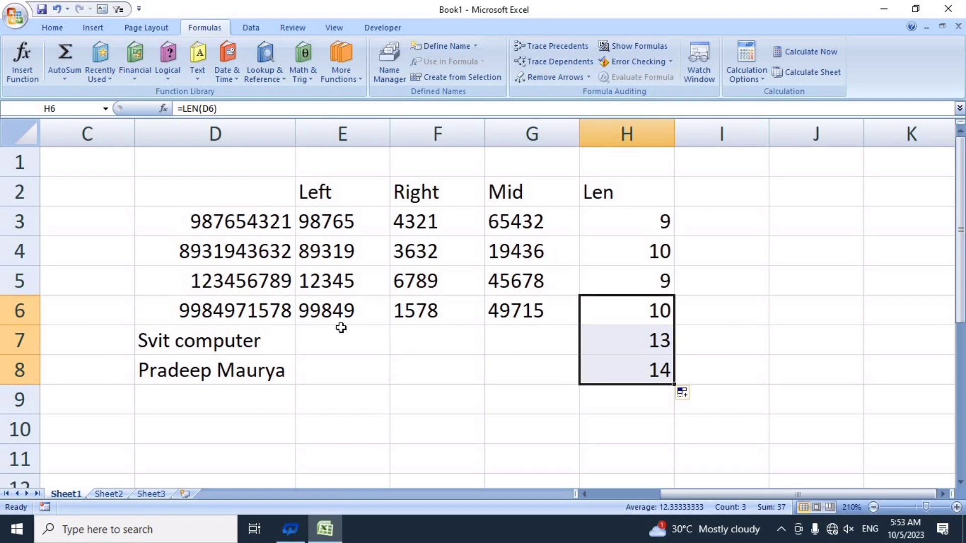
Step: Fill the Left, Right and Mid formulas from row 6 down to row 8 in columns E–G
drag(328, 335, 333, 310)
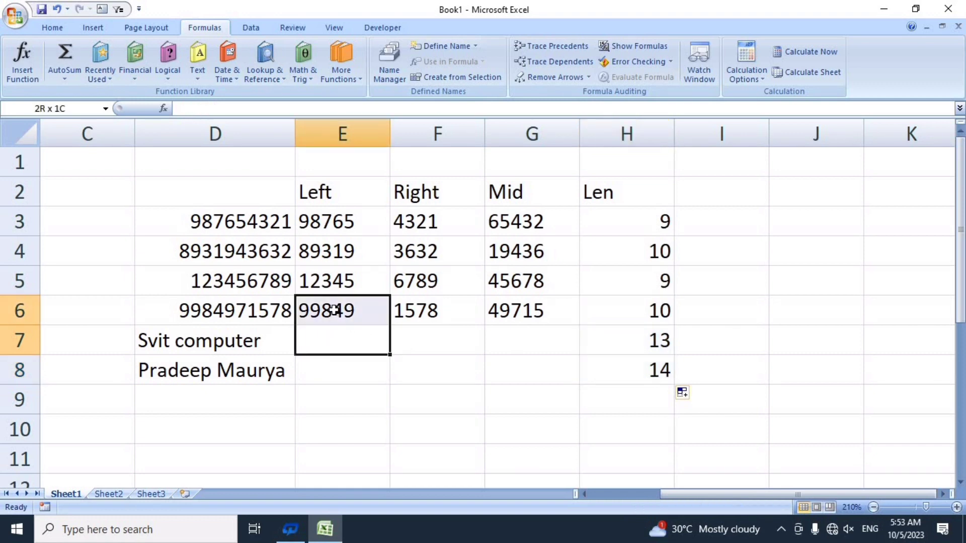
click(349, 392)
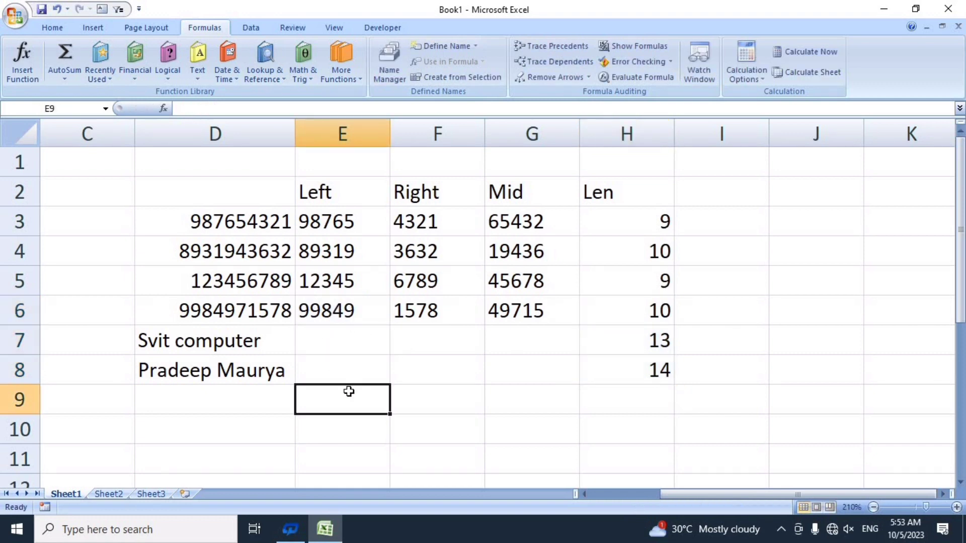
click(326, 312)
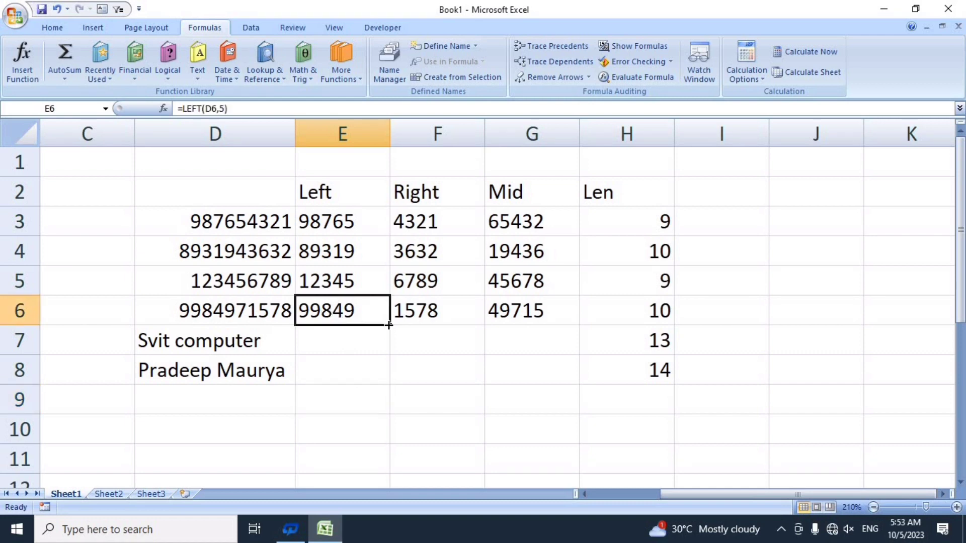
drag(388, 324, 380, 378)
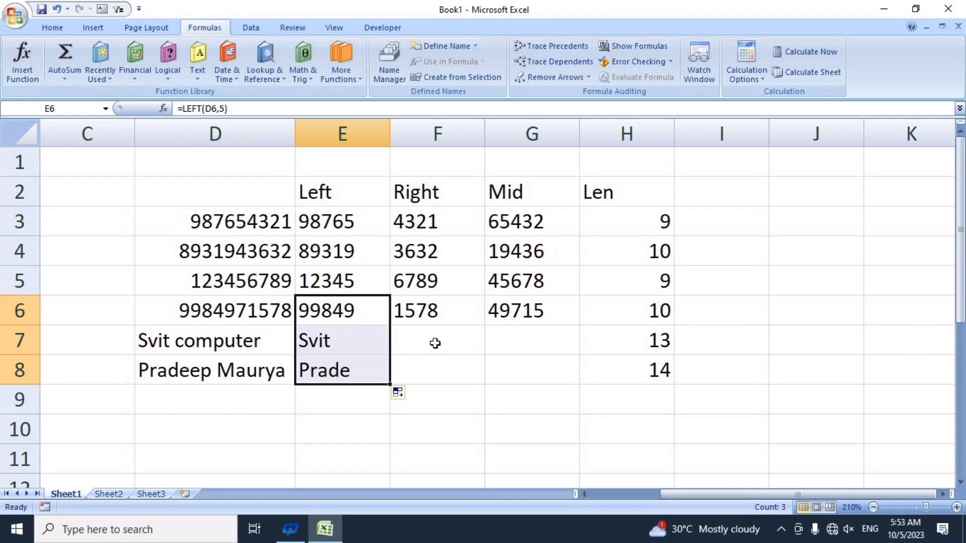
click(421, 305)
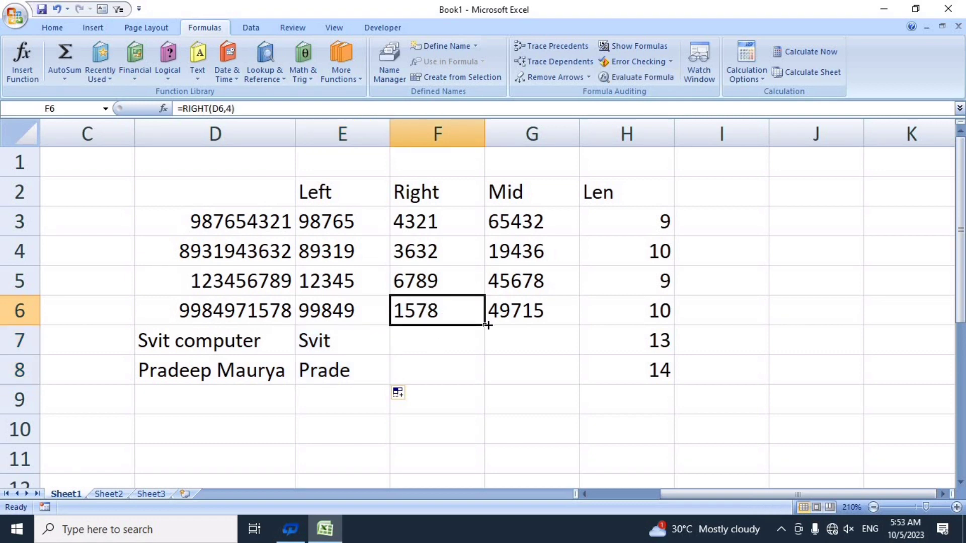
drag(486, 325, 467, 396)
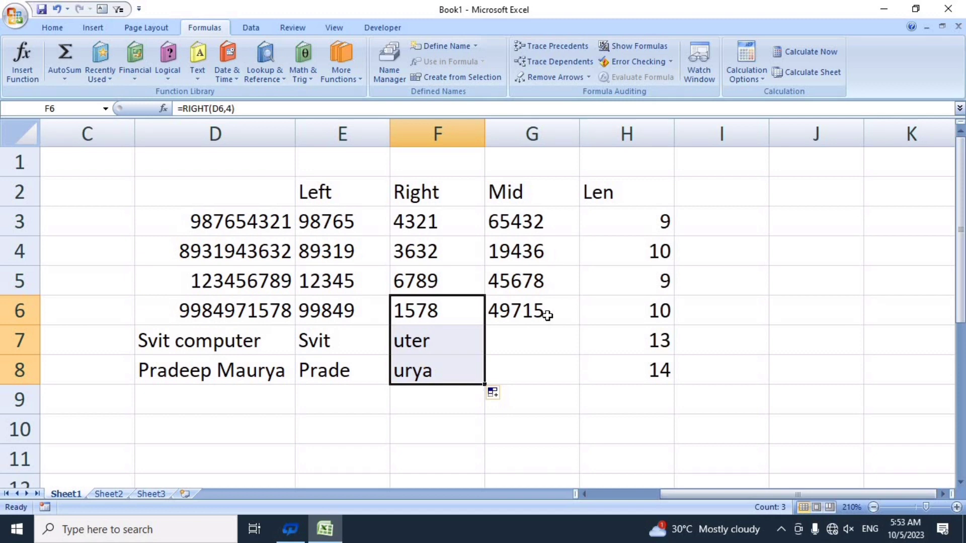
click(530, 312)
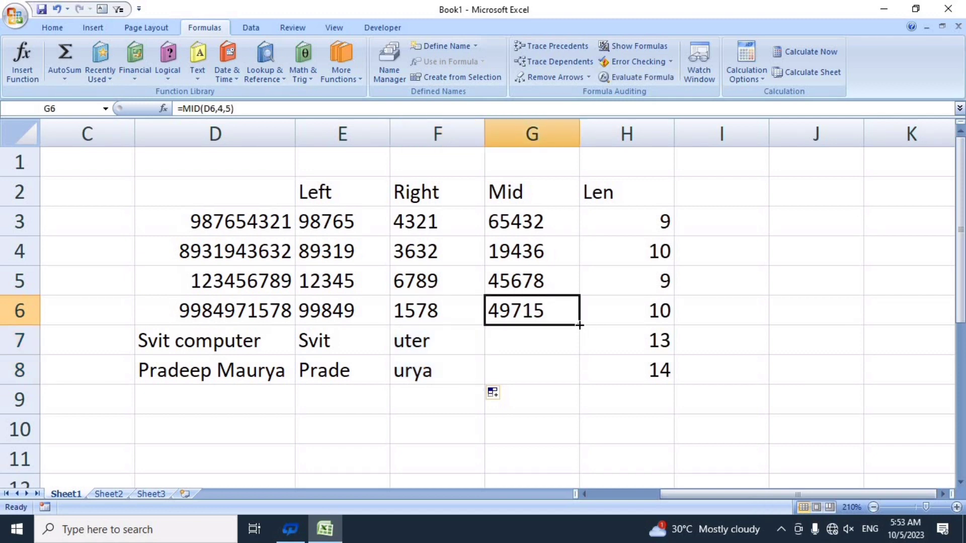
drag(580, 325, 573, 379)
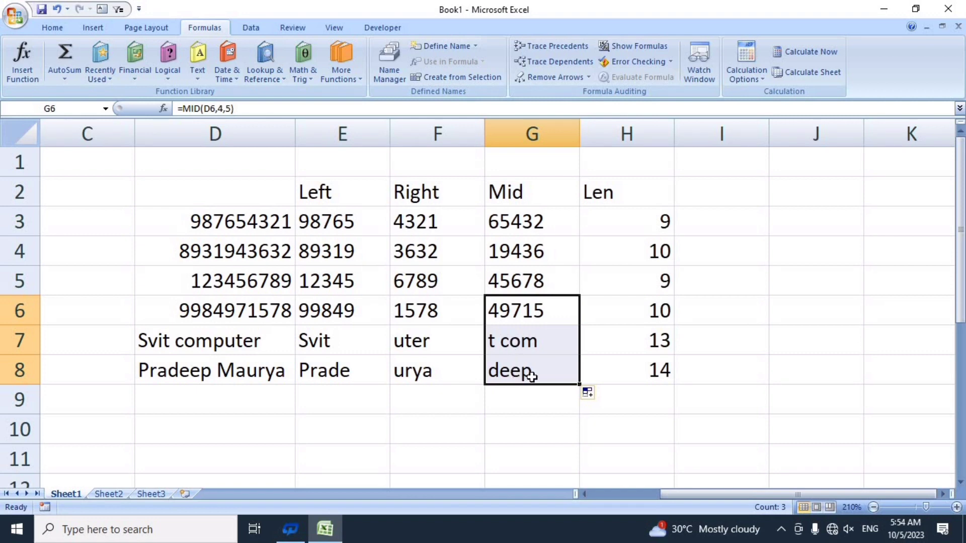
click(530, 376)
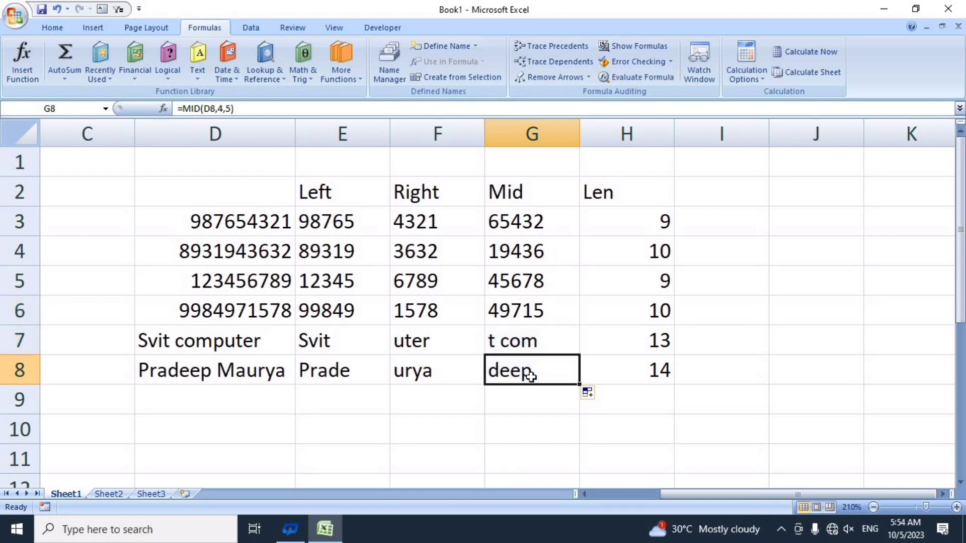